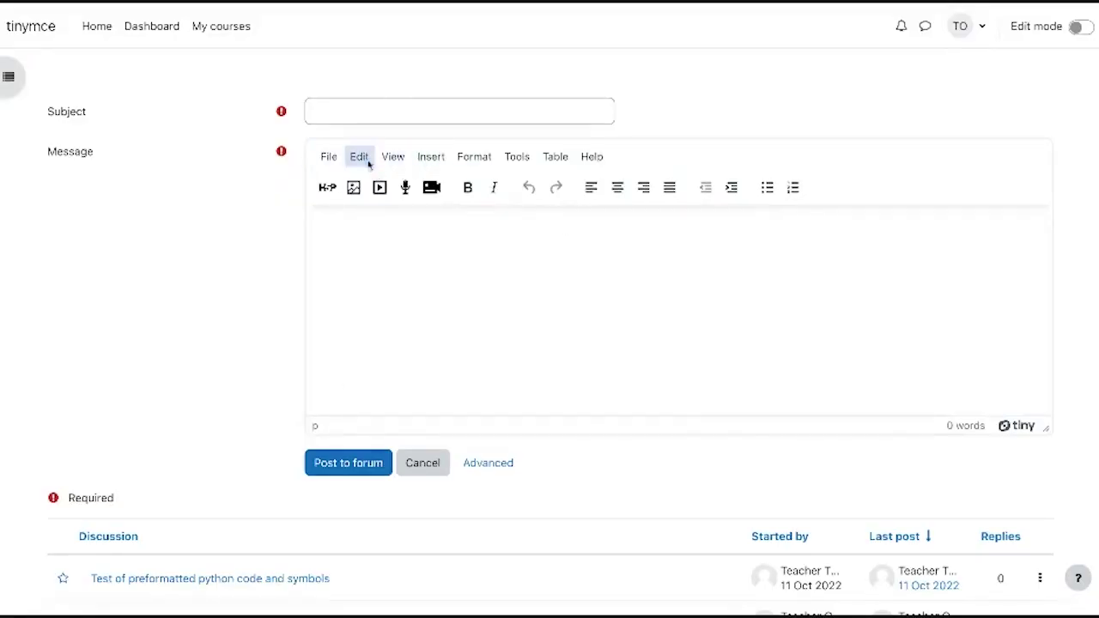
Step: Switch the editor to fullscreen via View, then untick Fullscreen to return to the forum page
click(369, 161)
mouse_move(293, 196)
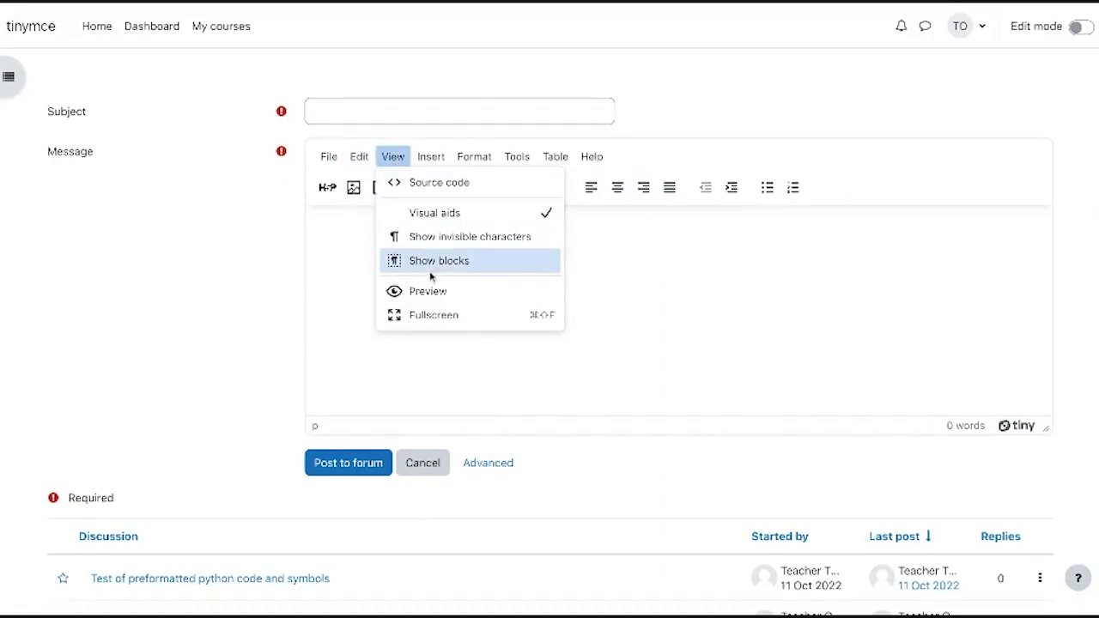
click(434, 317)
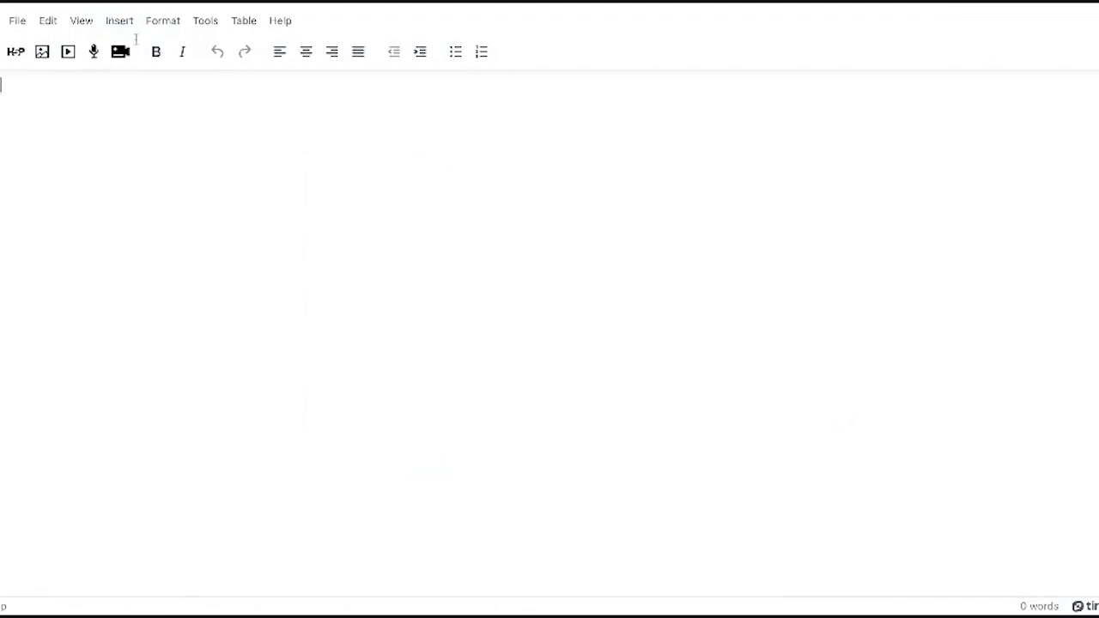
click(81, 21)
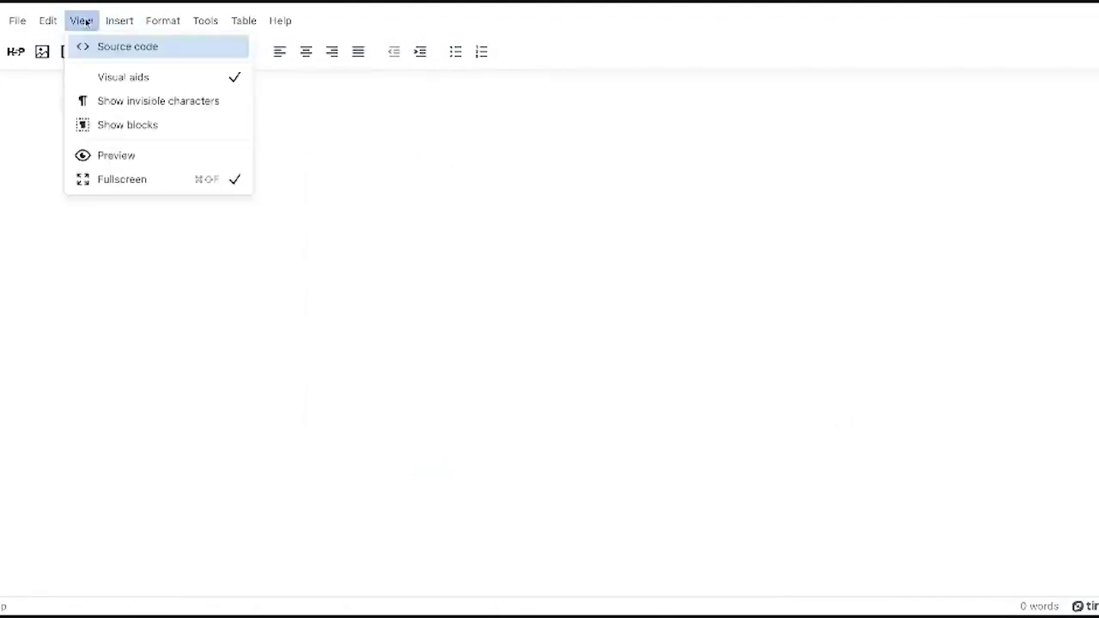
click(146, 176)
Step: Turn bold formatting on and bring up the Insert menu's list of items
click(460, 352)
scroll(459, 359, down, 2)
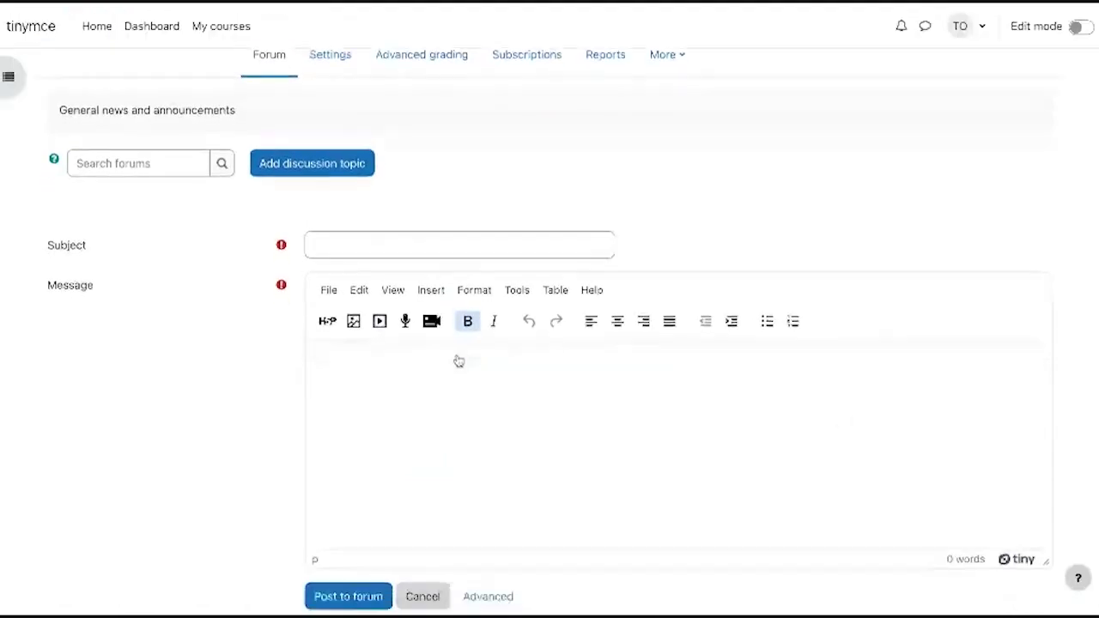
scroll(458, 360, down, 1)
click(431, 190)
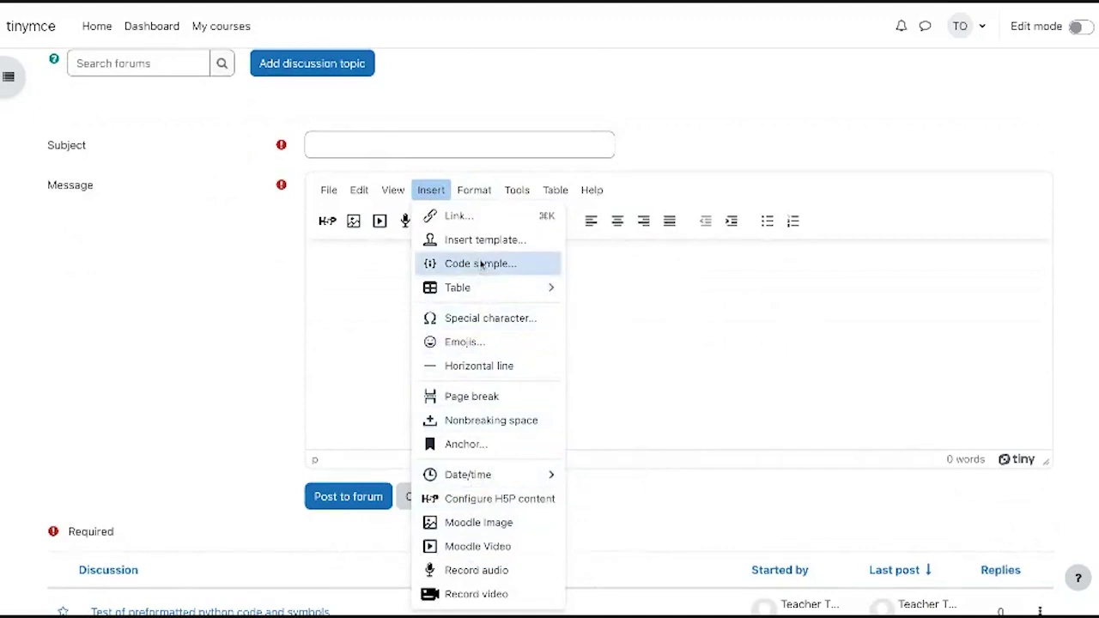
click(474, 190)
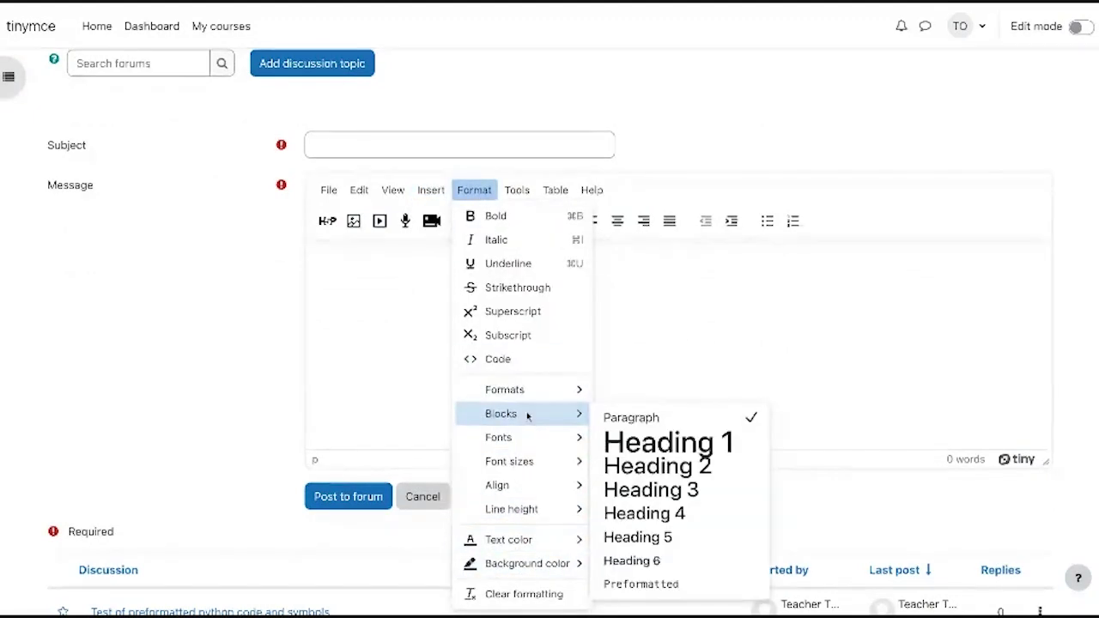
mouse_move(555, 190)
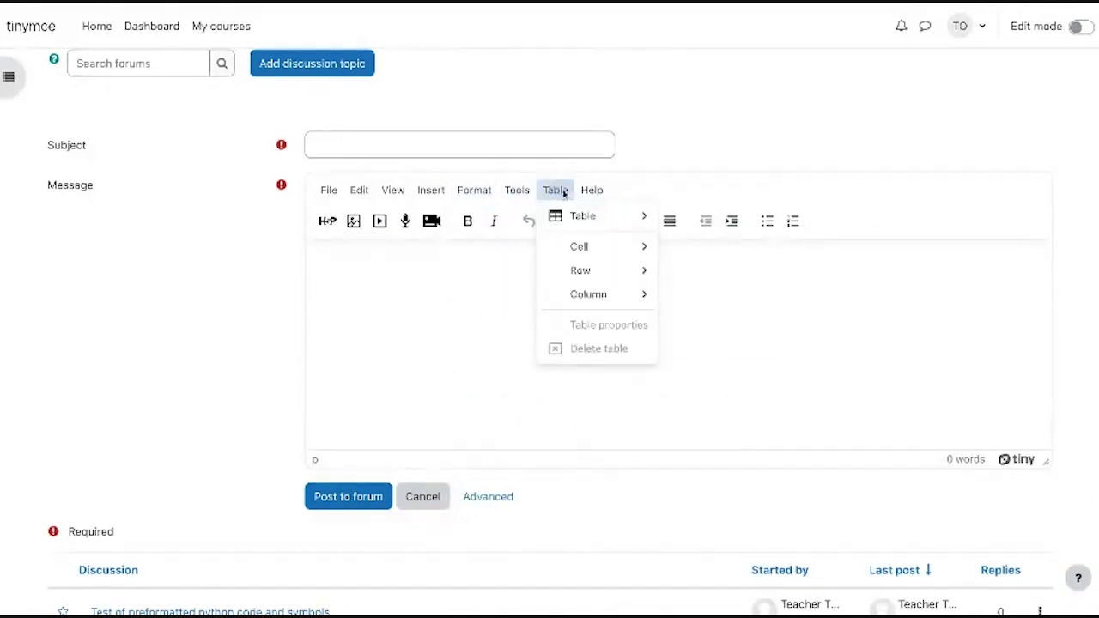
click(710, 249)
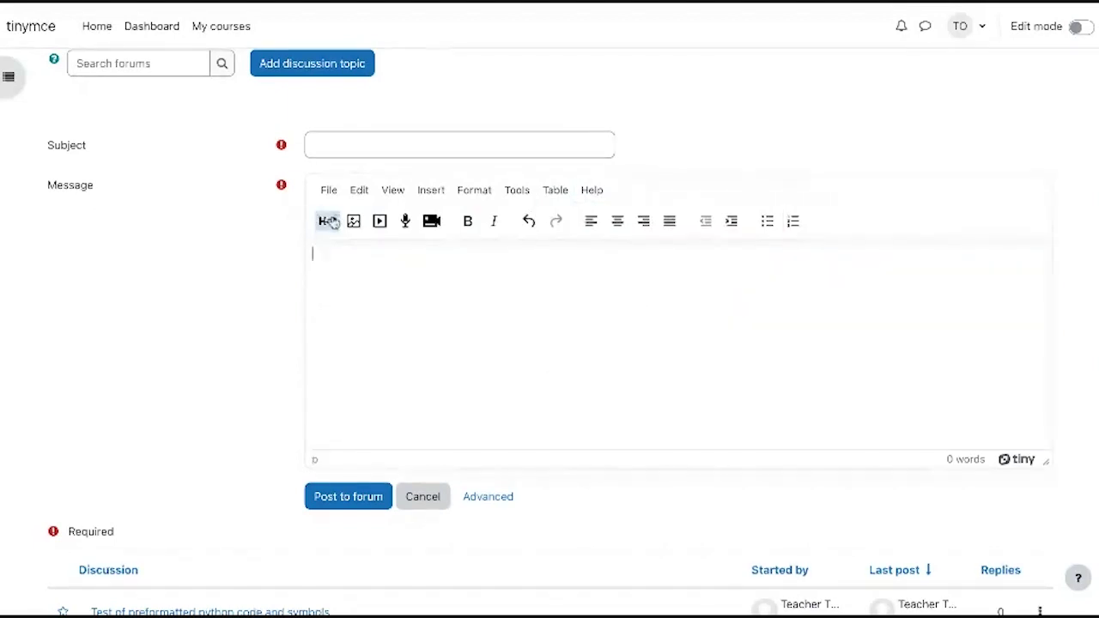
click(331, 222)
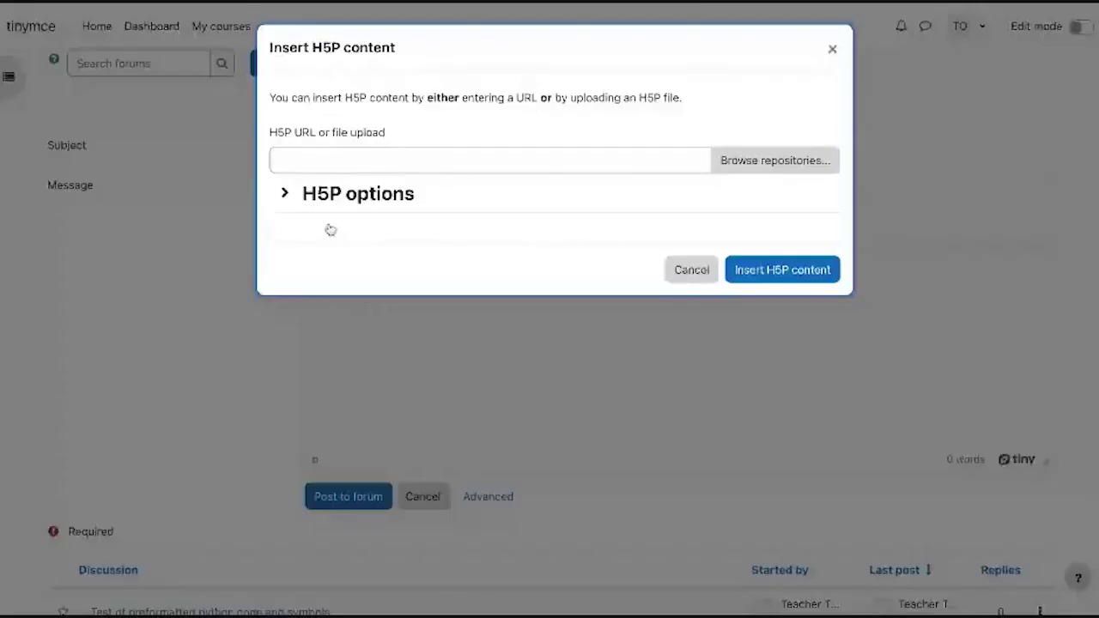
click(683, 270)
click(353, 221)
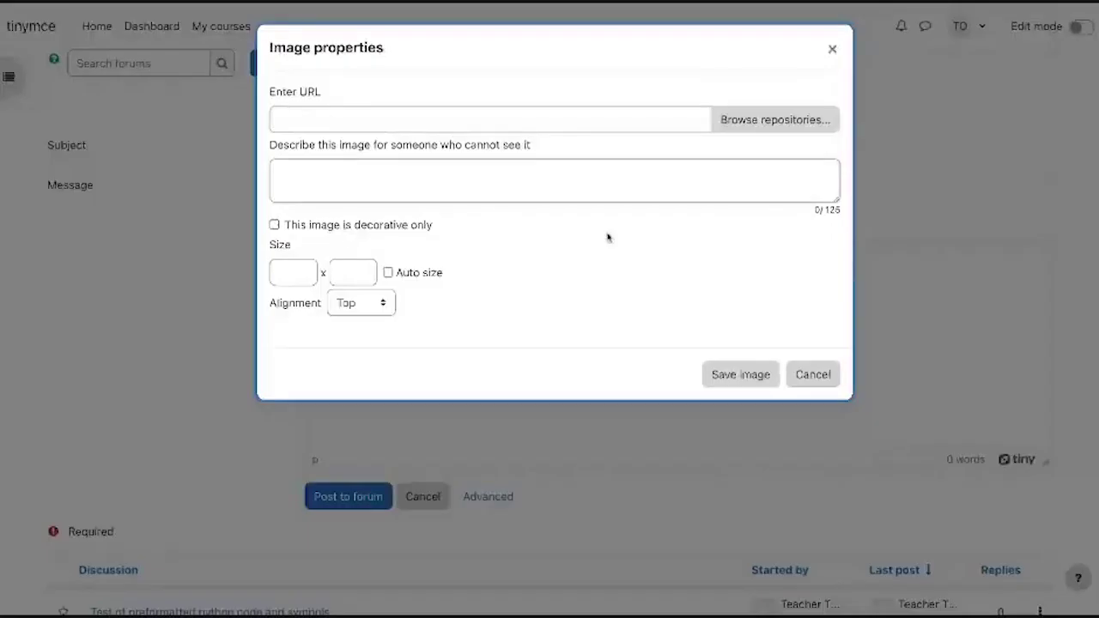
click(752, 377)
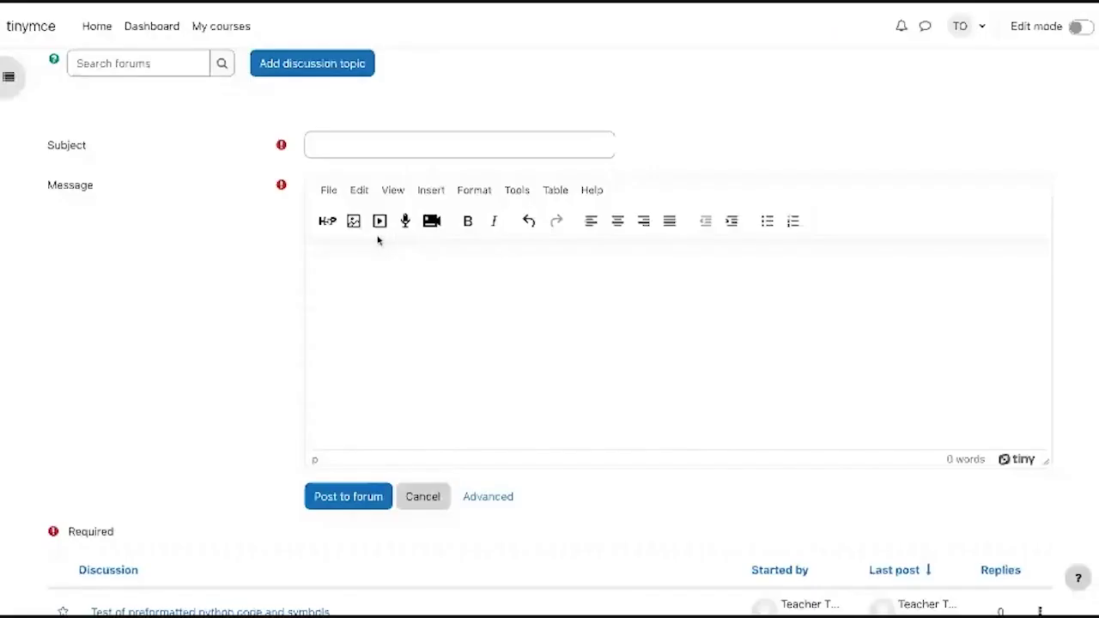
click(380, 221)
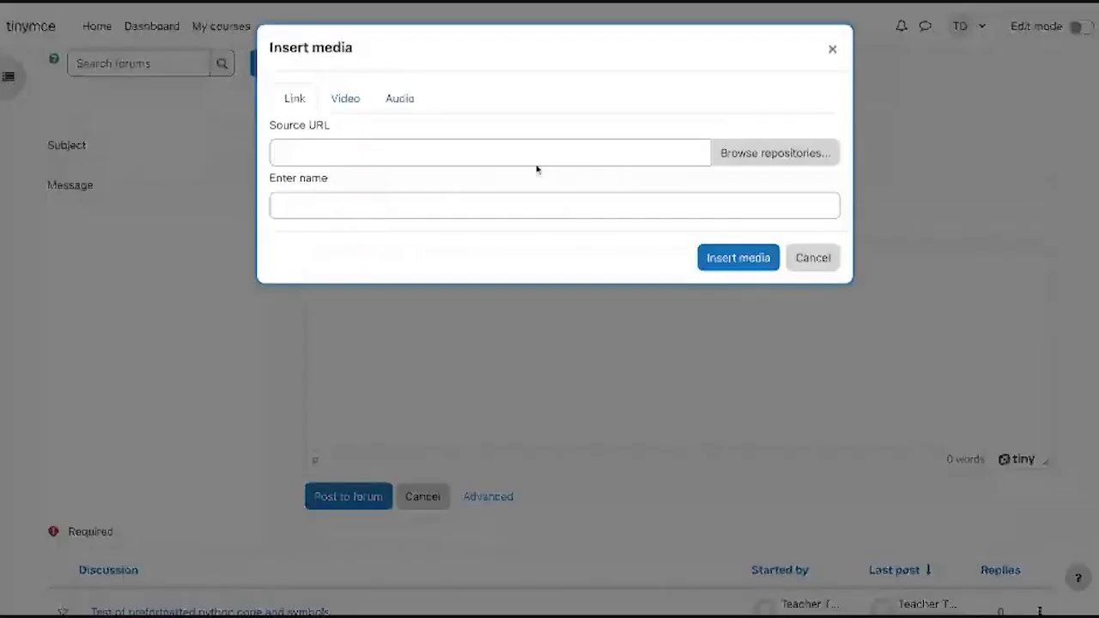
click(345, 98)
click(399, 98)
click(813, 326)
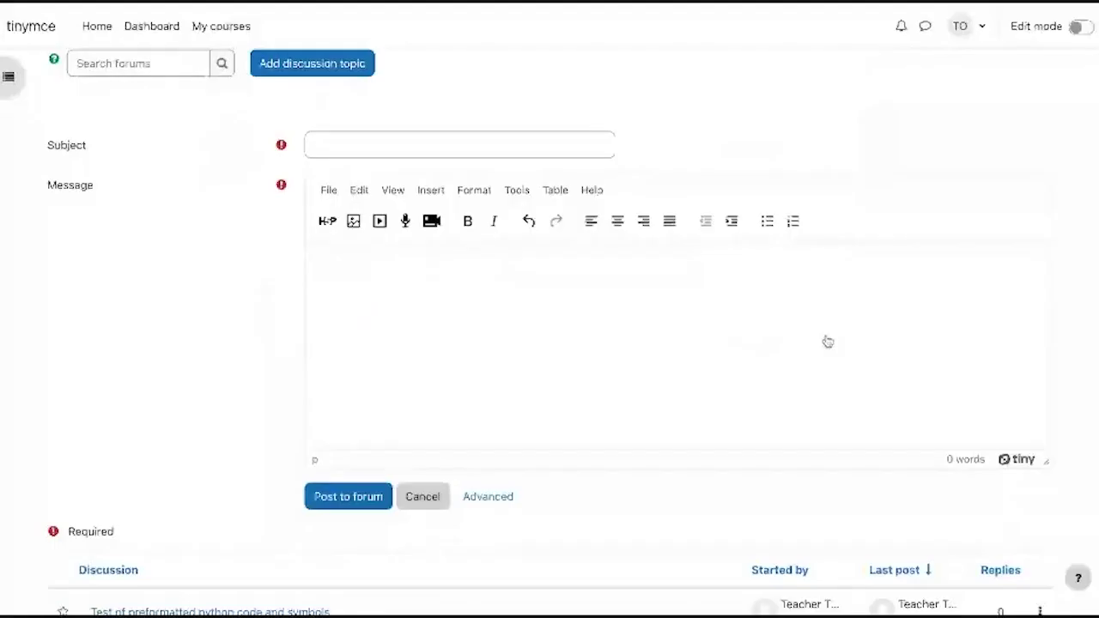
click(431, 221)
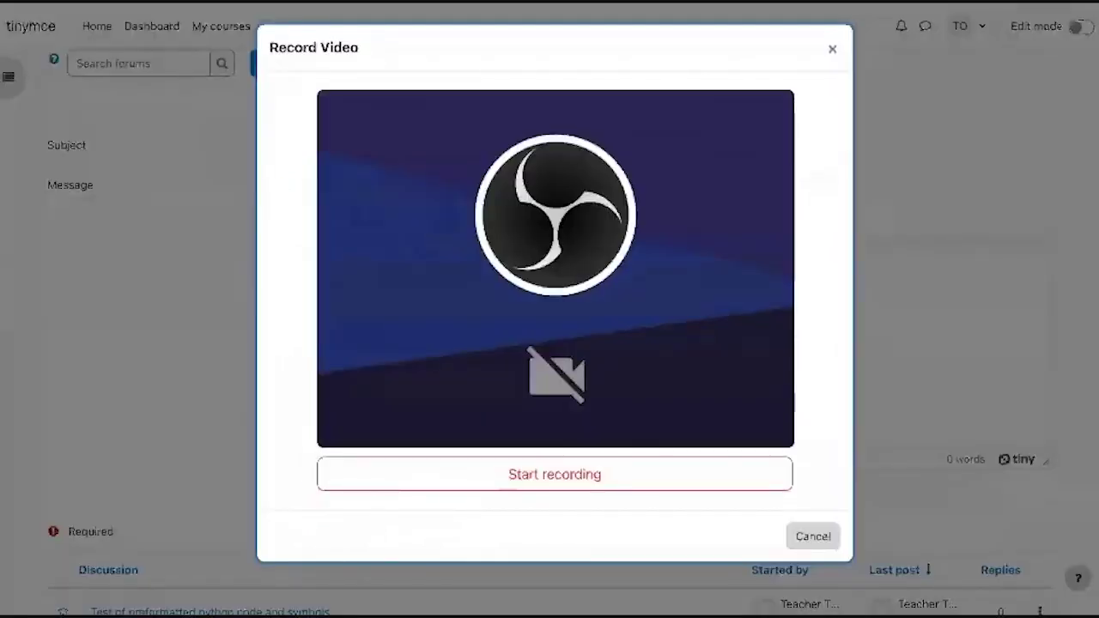
click(810, 536)
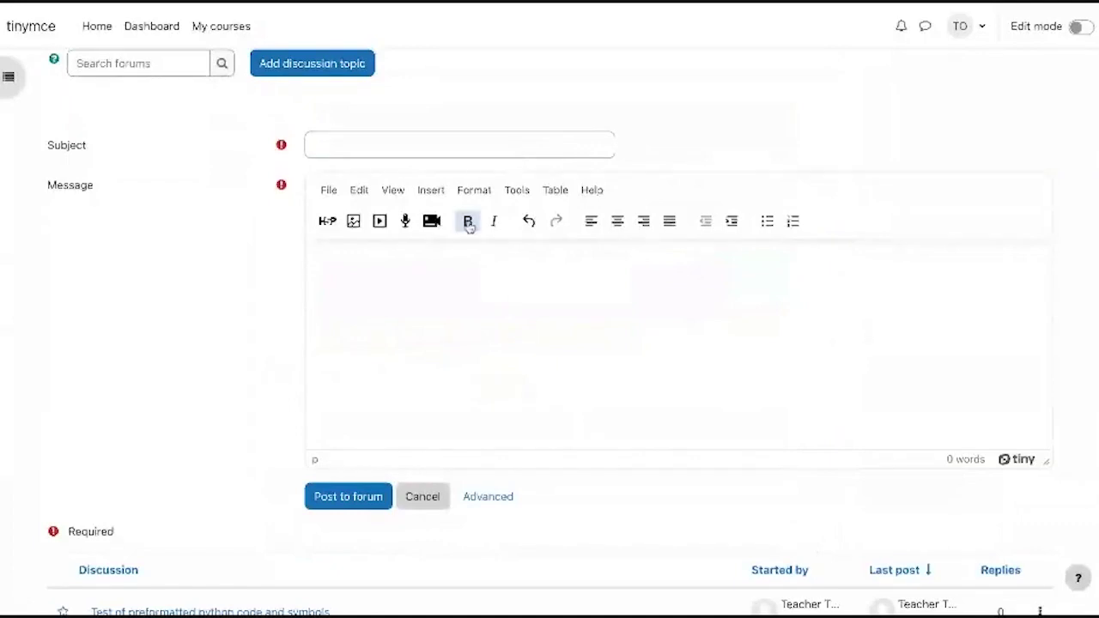
click(525, 188)
Step: Run the Accessibility checker and Media Manager in turn, closing each, then dismiss the Tools menu
click(546, 264)
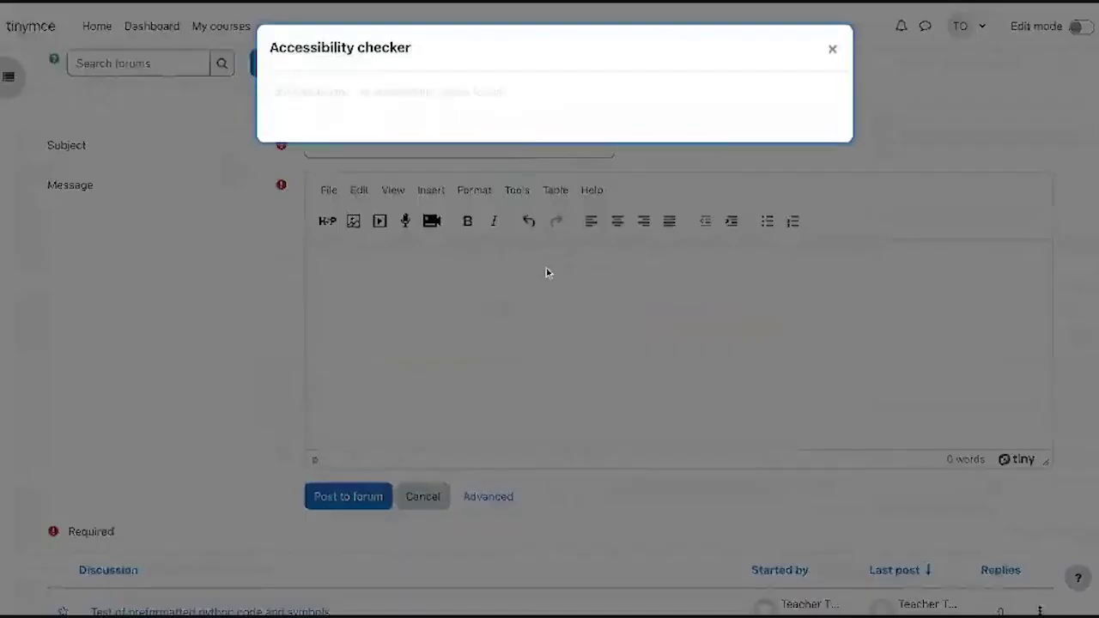
click(833, 51)
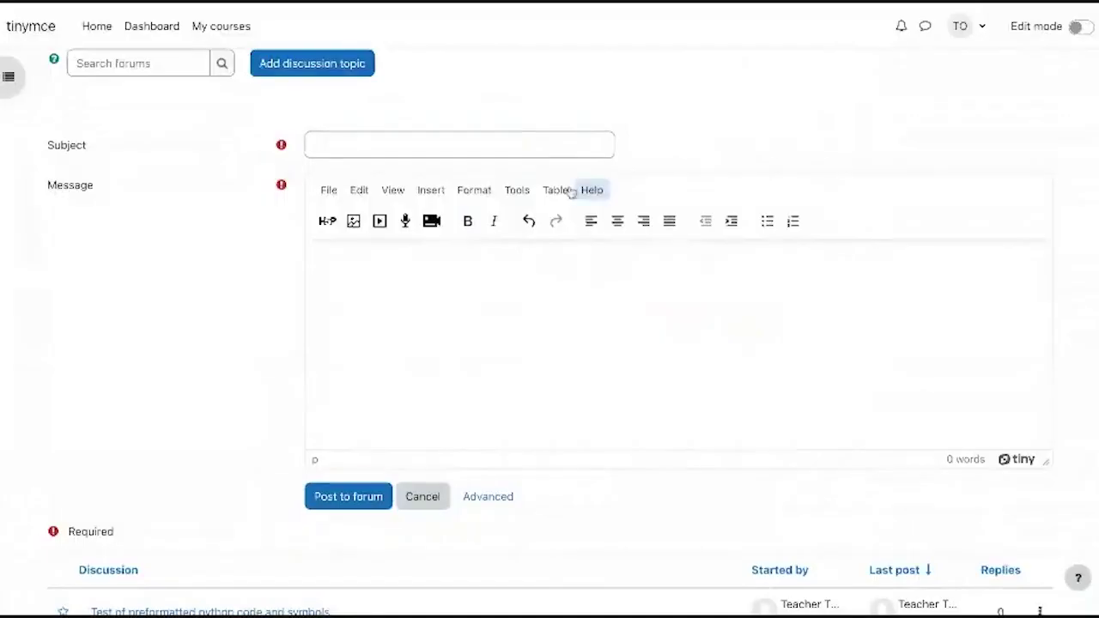
click(517, 190)
click(545, 287)
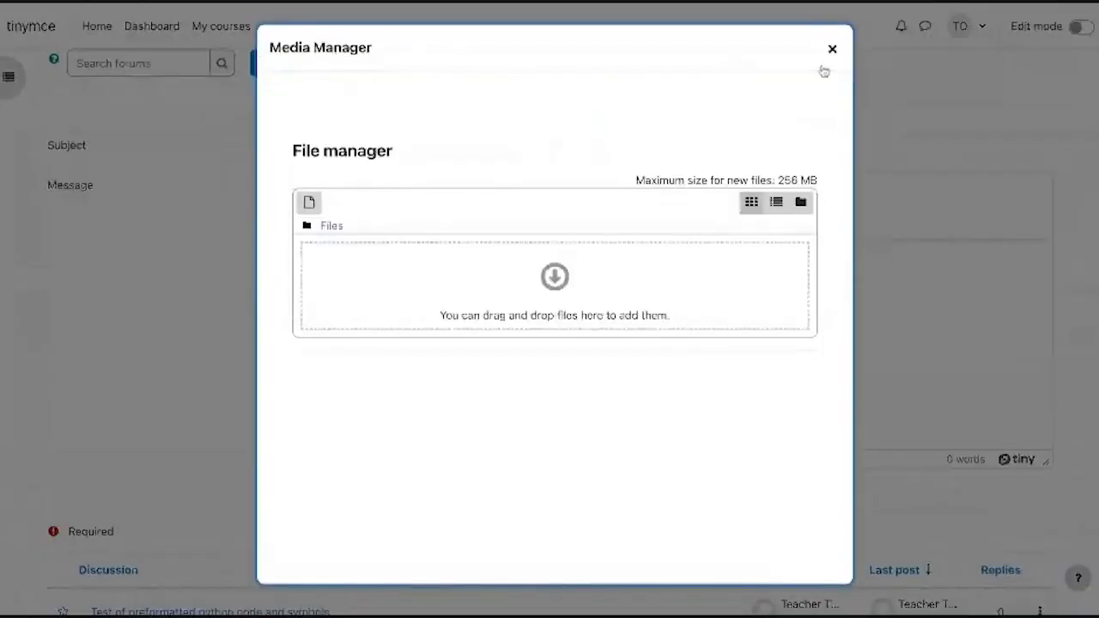
click(833, 52)
click(516, 193)
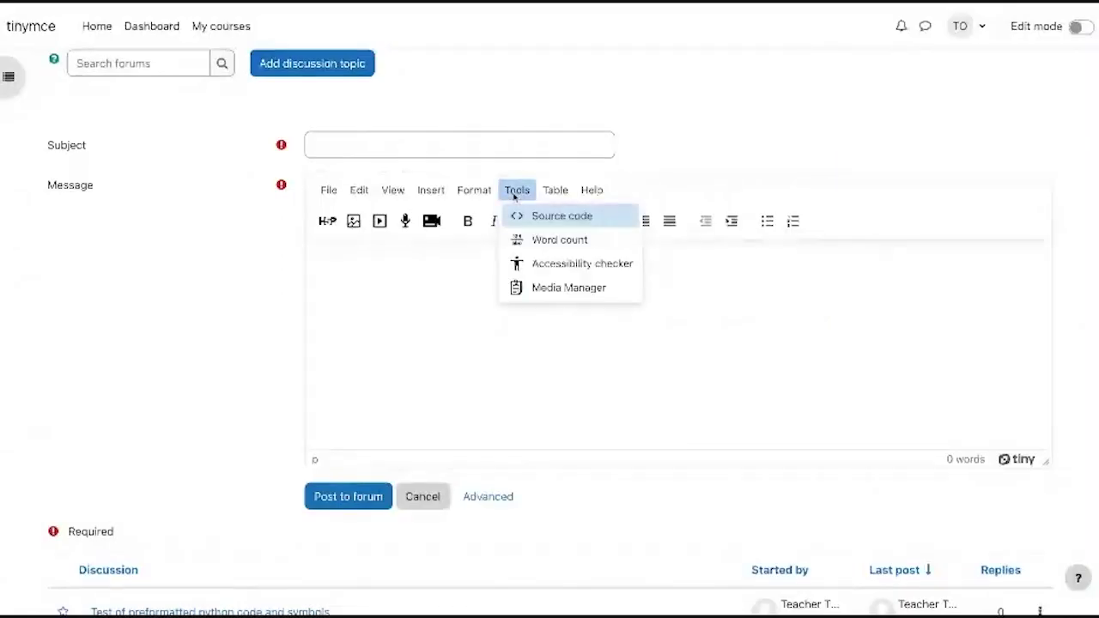
click(442, 294)
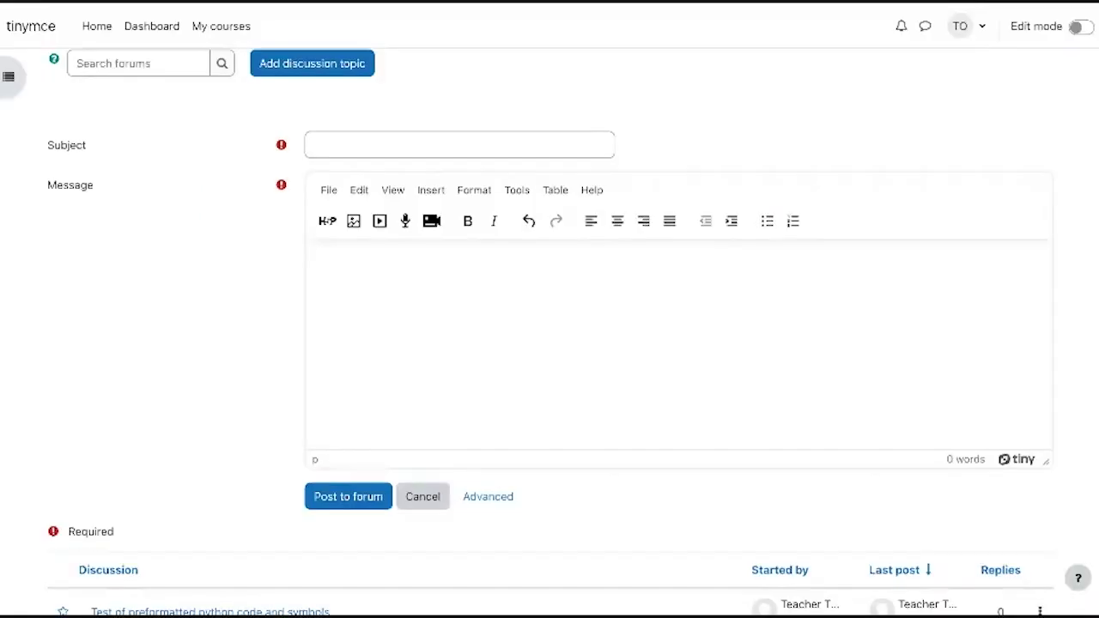
Step: Bring up the Insert menu over the still-empty message
click(425, 196)
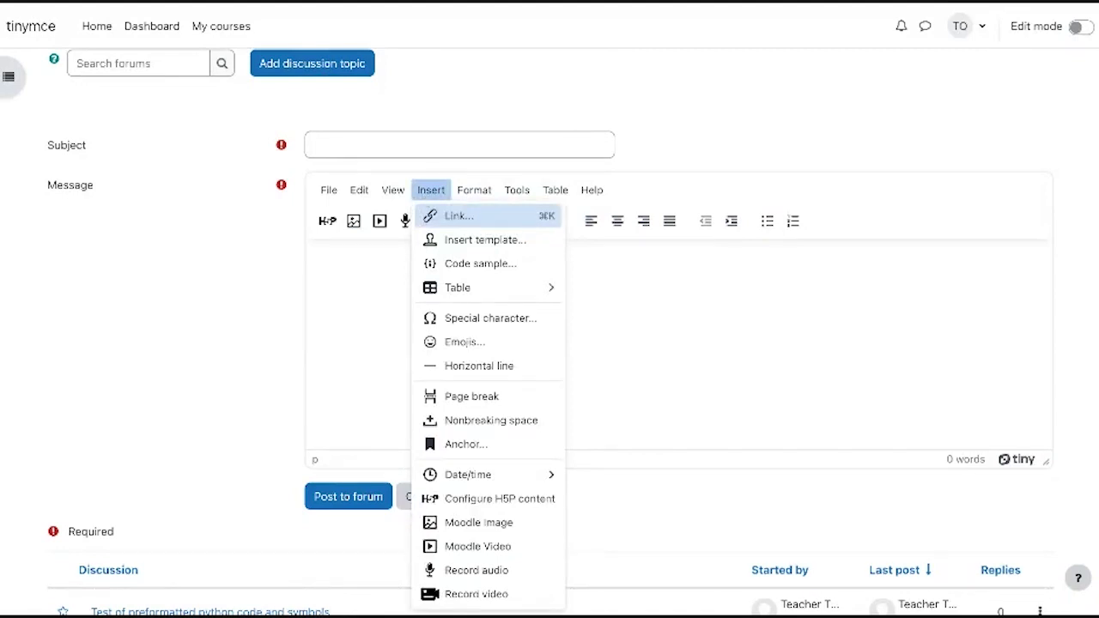
click(504, 343)
scroll(575, 368, down, 3)
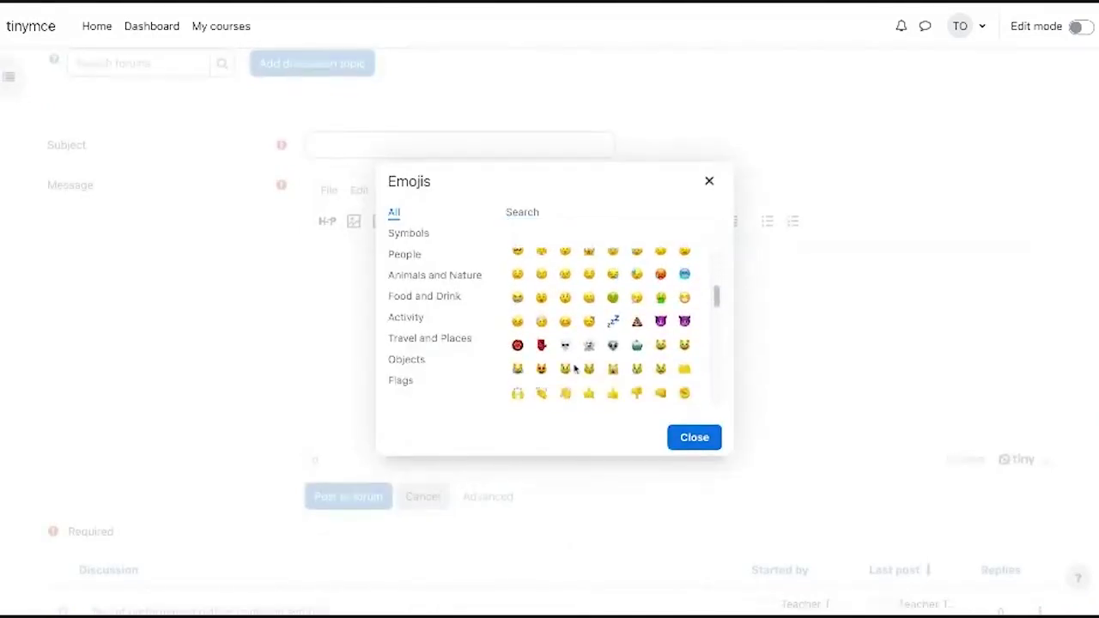
scroll(574, 368, up, 3)
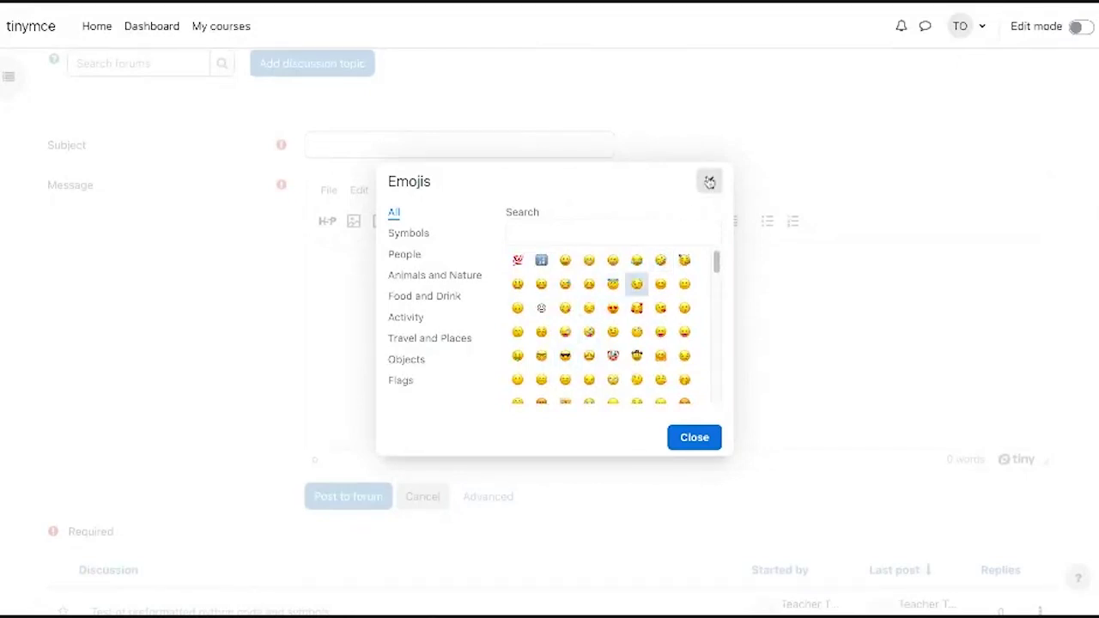
click(710, 182)
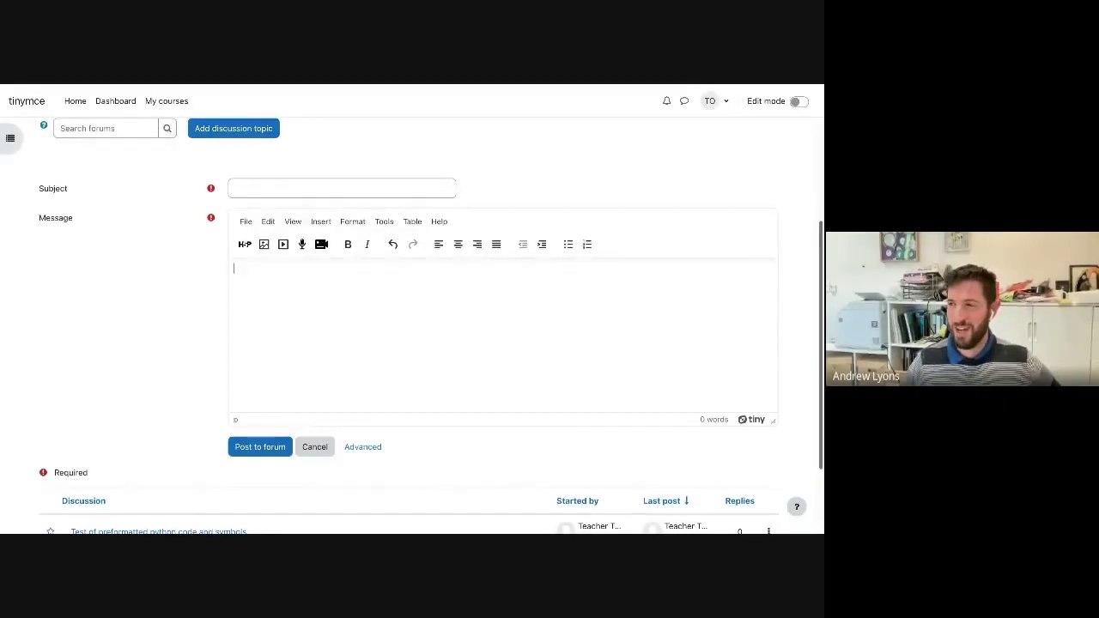